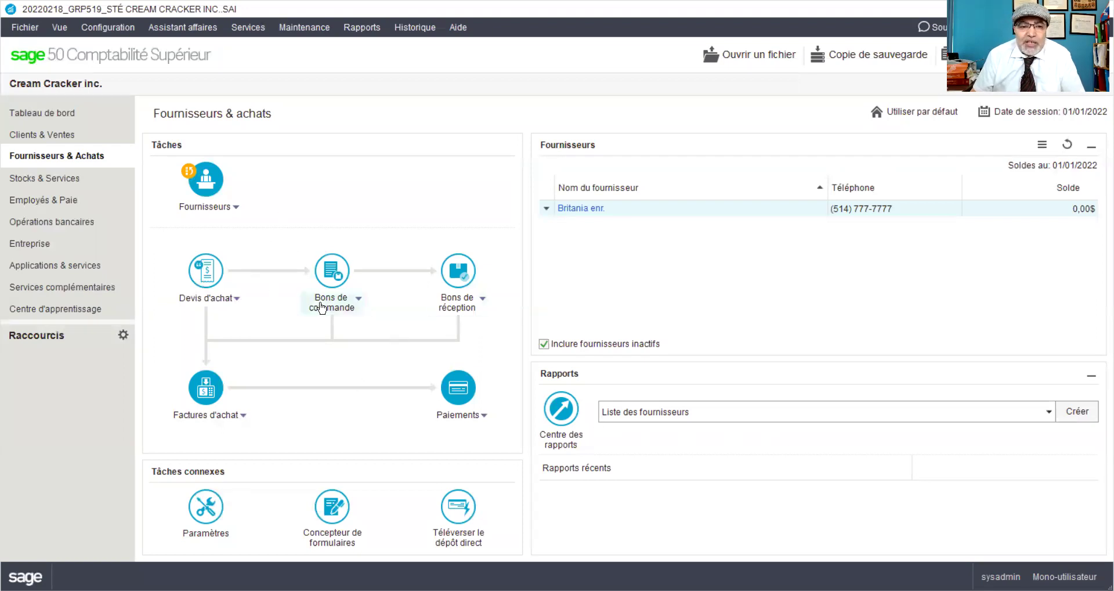
Find and open the existing purchase order for the supplier Britania enr. dated 01/01/2022
{"action": "left_click", "coordinate": [352, 306]}
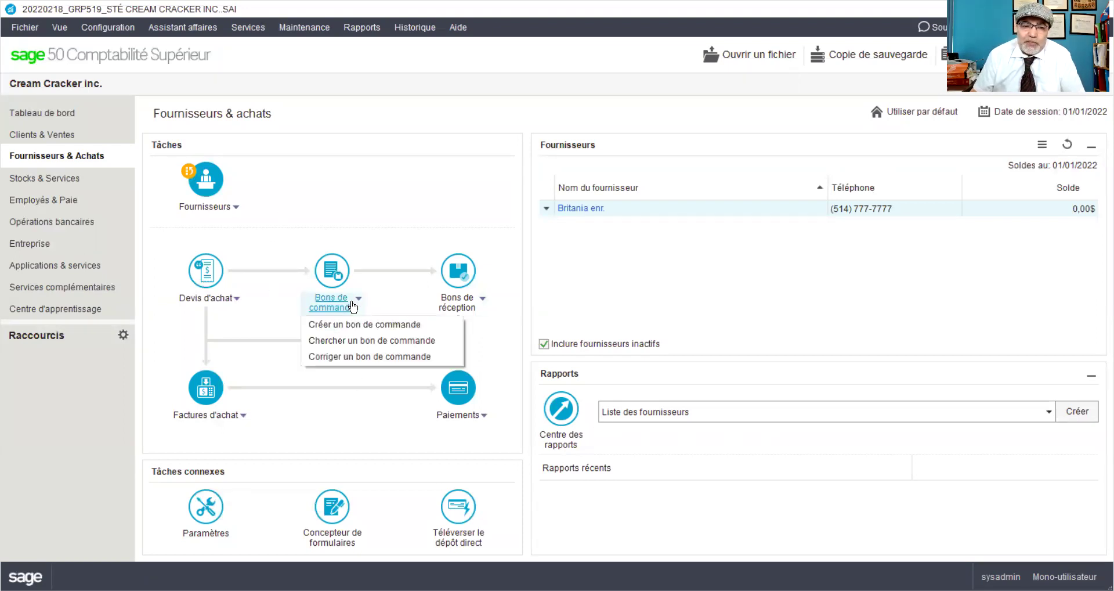
{"action": "left_click", "coordinate": [350, 341]}
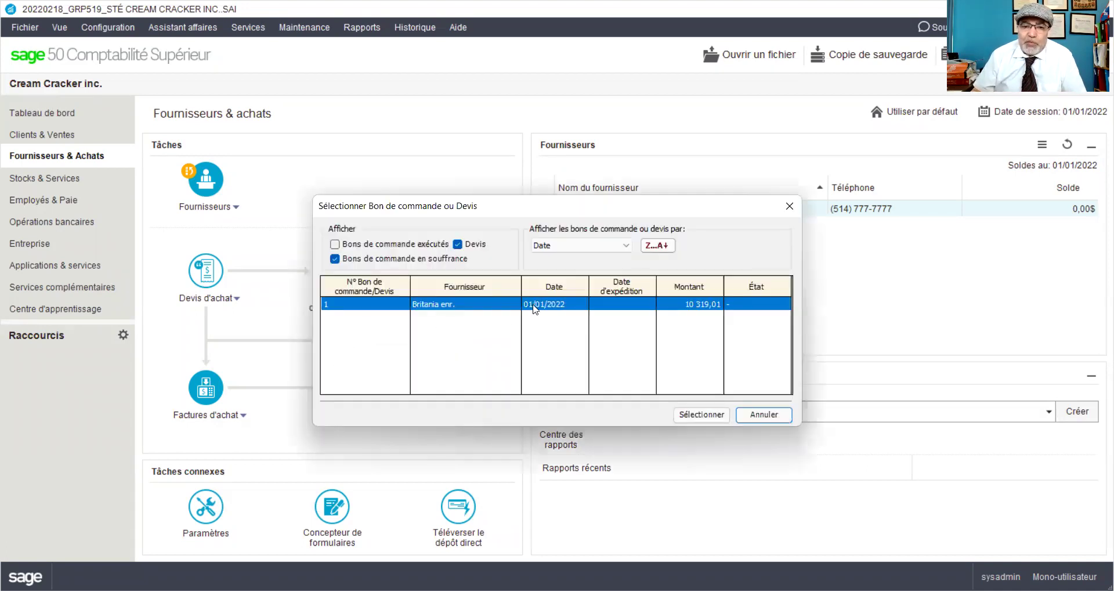
{"action": "double_click", "coordinate": [549, 305]}
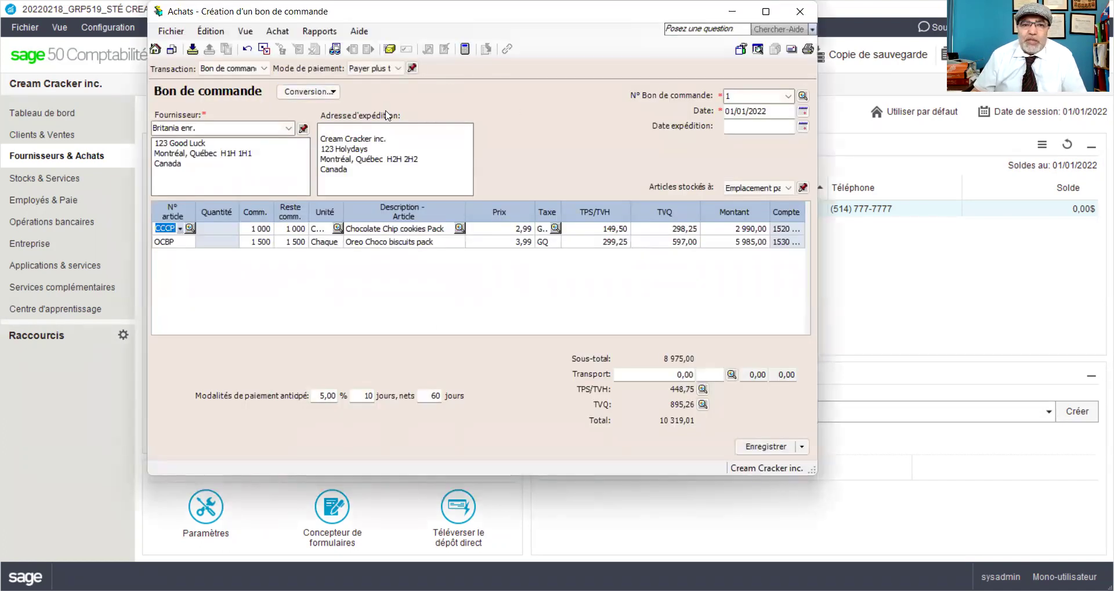
Try to convert the Britania enr. purchase order into a receiving slip (bon de réception)
{"action": "left_click", "coordinate": [327, 92]}
{"action": "left_click", "coordinate": [326, 92]}
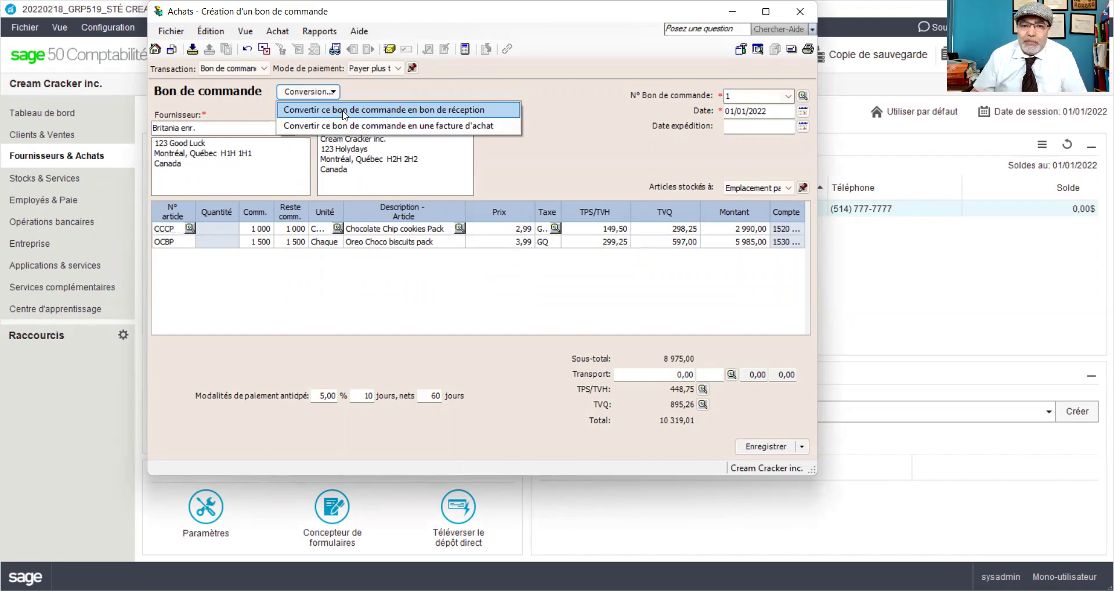
{"action": "left_click", "coordinate": [344, 111]}
{"action": "left_click", "coordinate": [531, 282]}
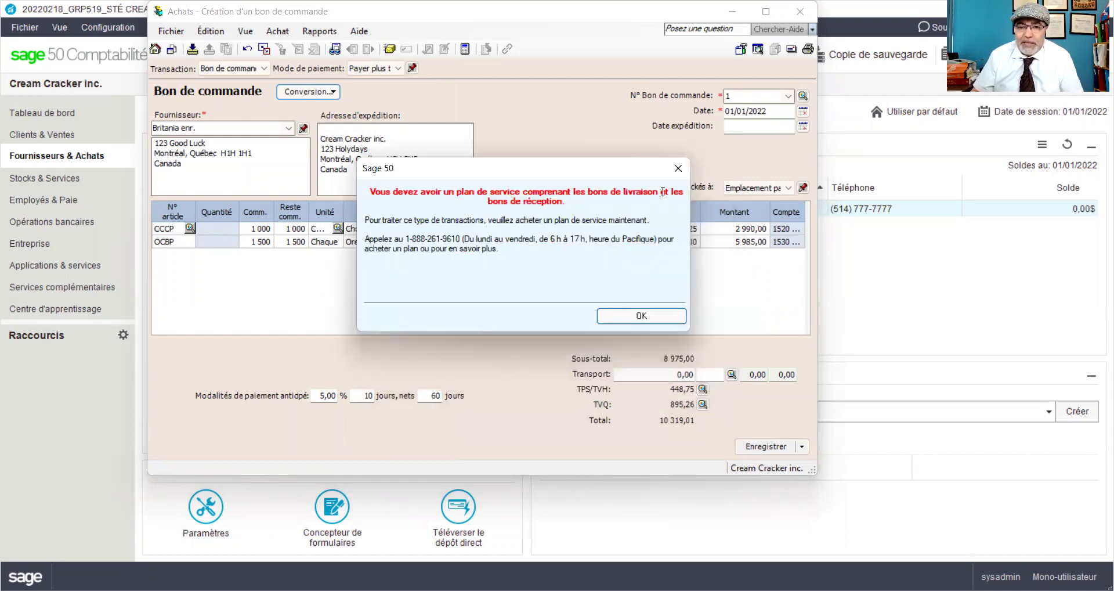
{"action": "left_click", "coordinate": [677, 168]}
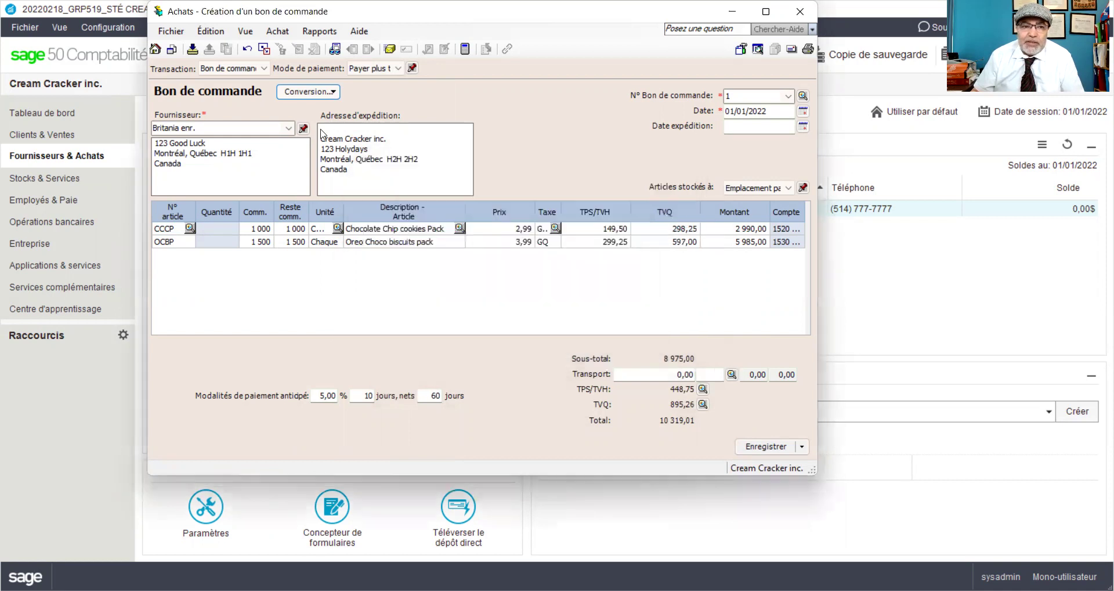
Convert the Britania enr. purchase order into a purchase invoice (facture d'achat)
{"action": "left_click", "coordinate": [332, 93]}
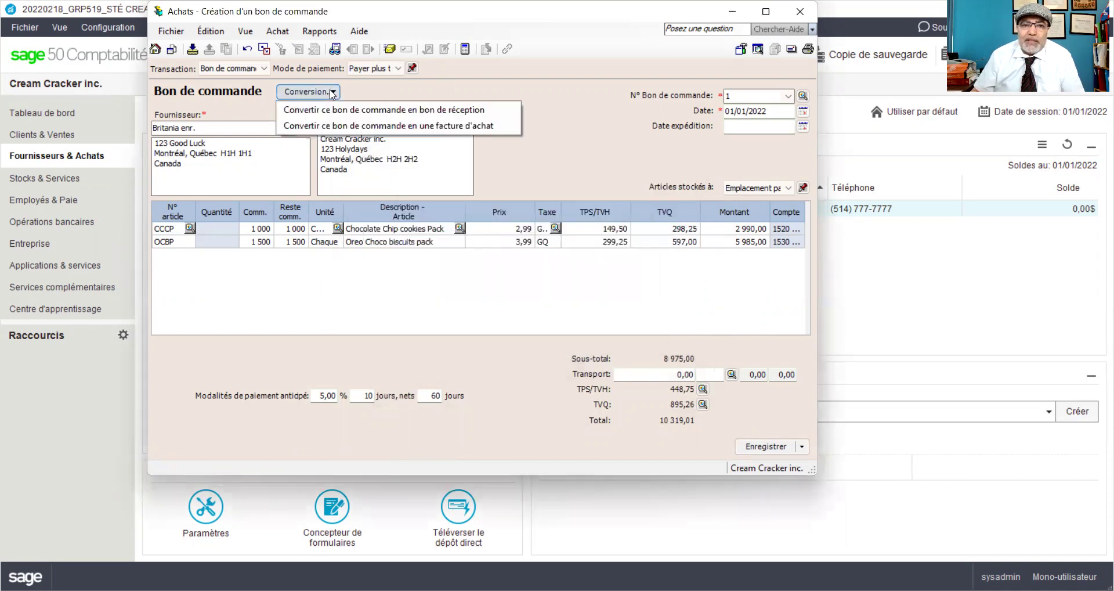
{"action": "left_click", "coordinate": [369, 127]}
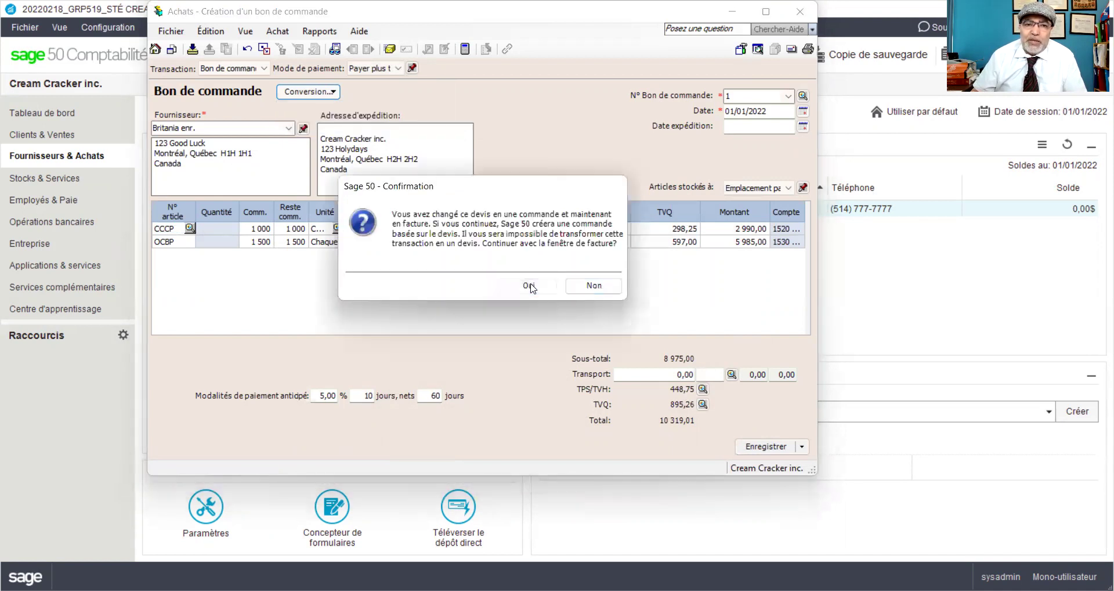
{"action": "left_click", "coordinate": [528, 286]}
Set the purchase invoice number to 12/2022 and its date to 10/01/2022
{"action": "left_click", "coordinate": [749, 102]}
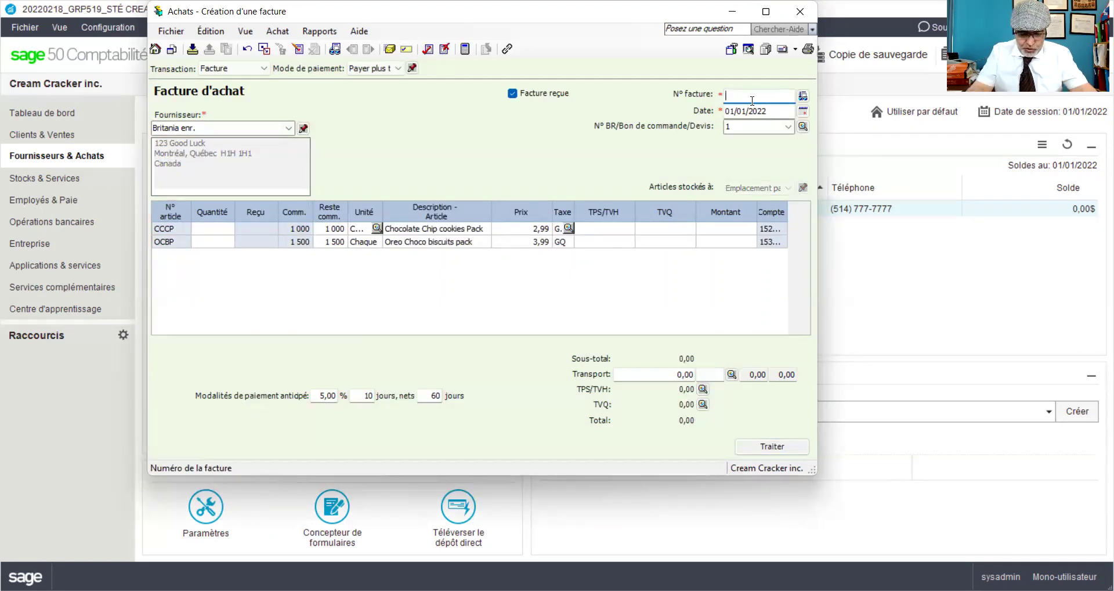
{"action": "type", "text": "12/2022"}
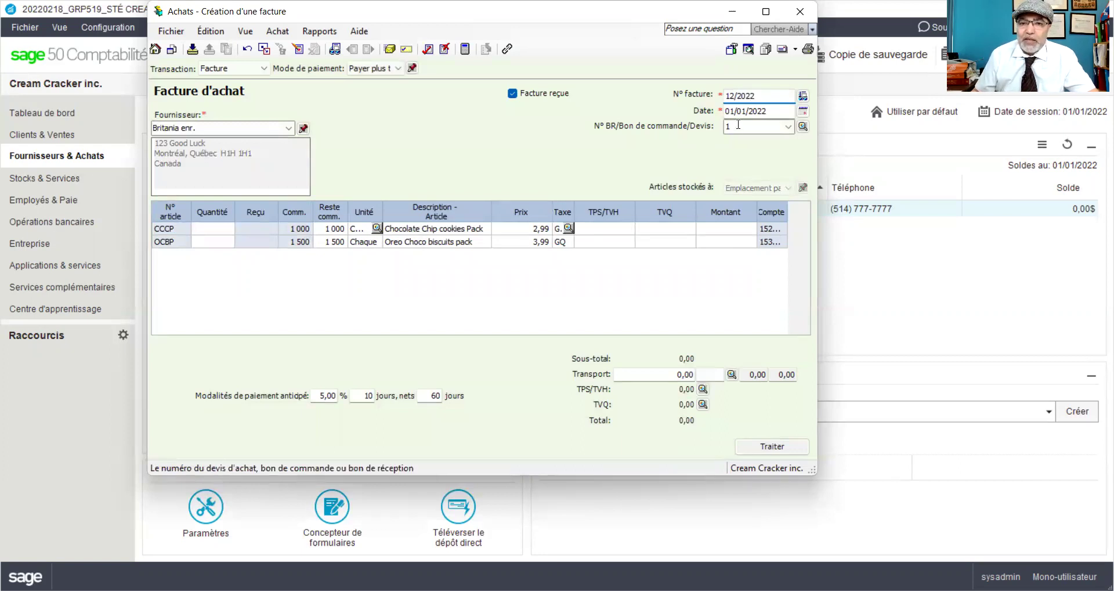
{"action": "left_click", "coordinate": [745, 110]}
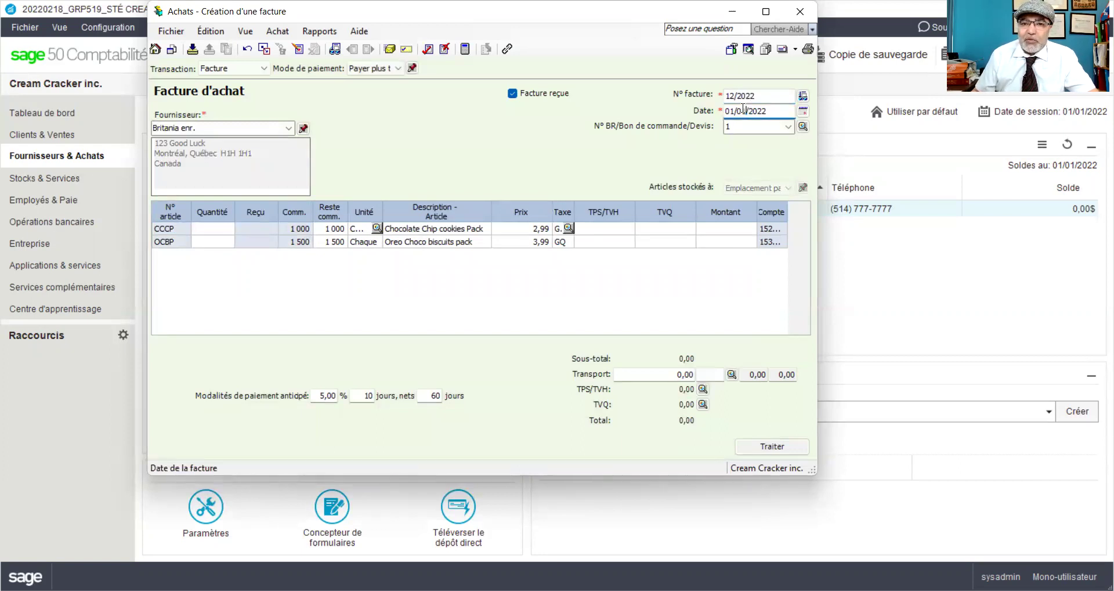
{"action": "double_click", "coordinate": [730, 111]}
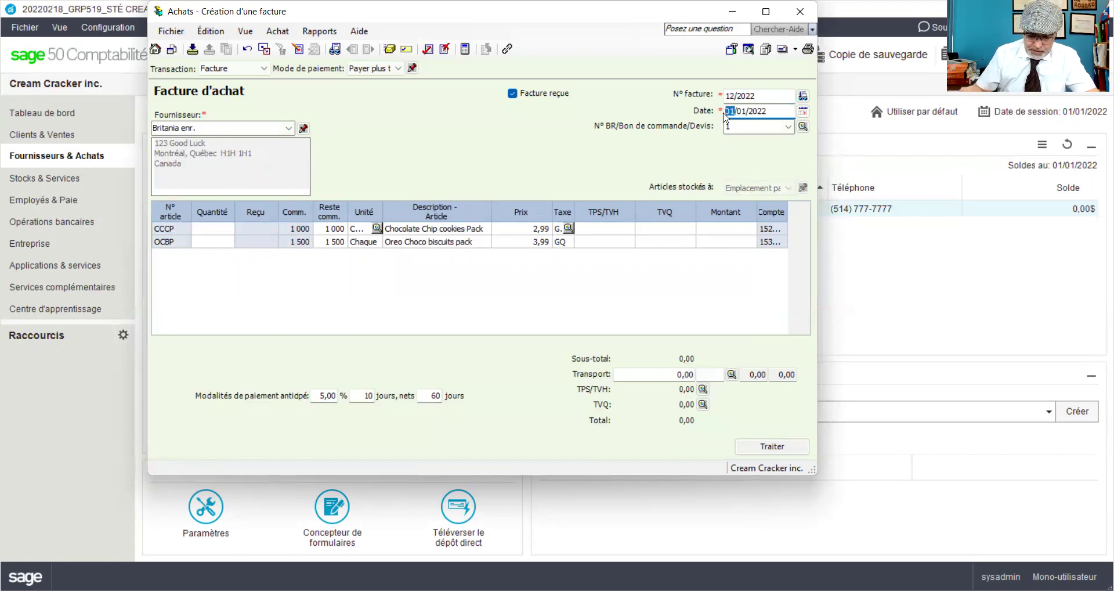
{"action": "type", "text": "10"}
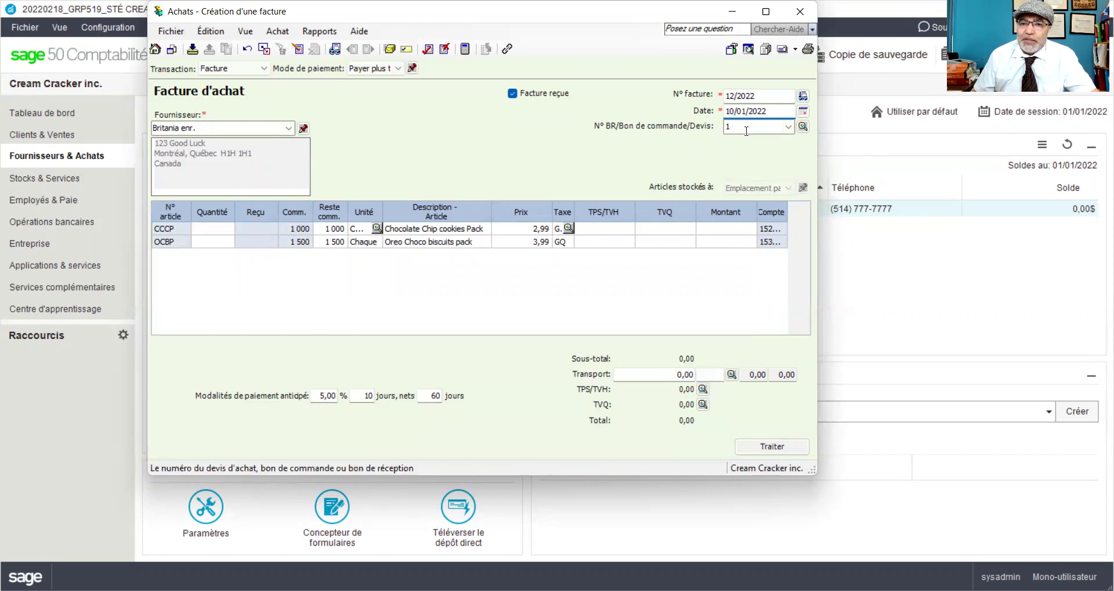
{"action": "left_click", "coordinate": [788, 126]}
{"action": "left_click", "coordinate": [788, 126]}
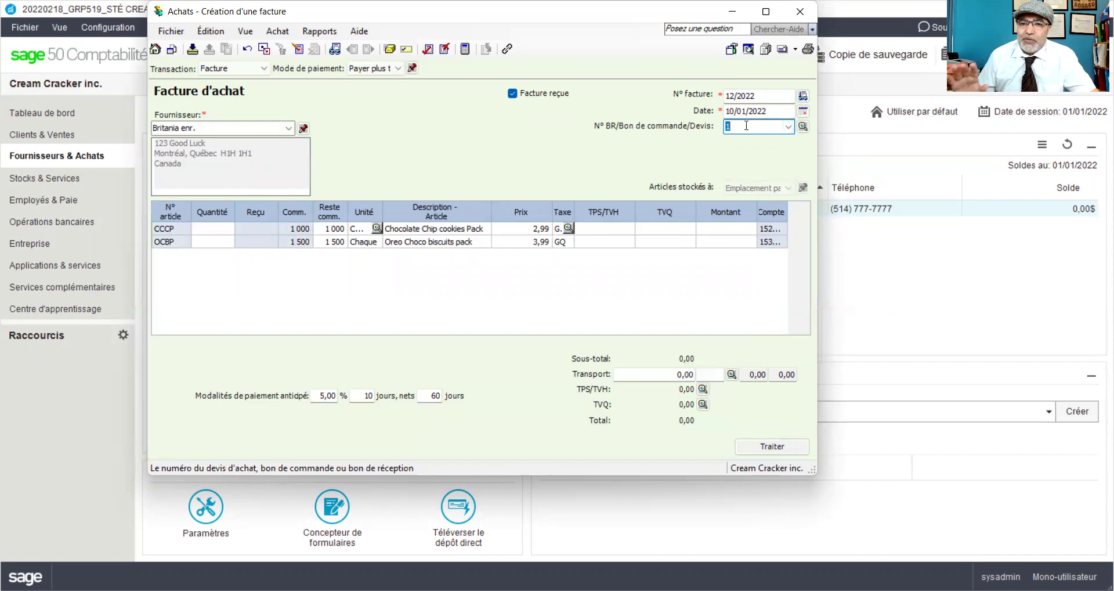
Enter the invoiced quantities: 1000 for item CCCP and 1500 for item OCBP
{"action": "left_click", "coordinate": [207, 228]}
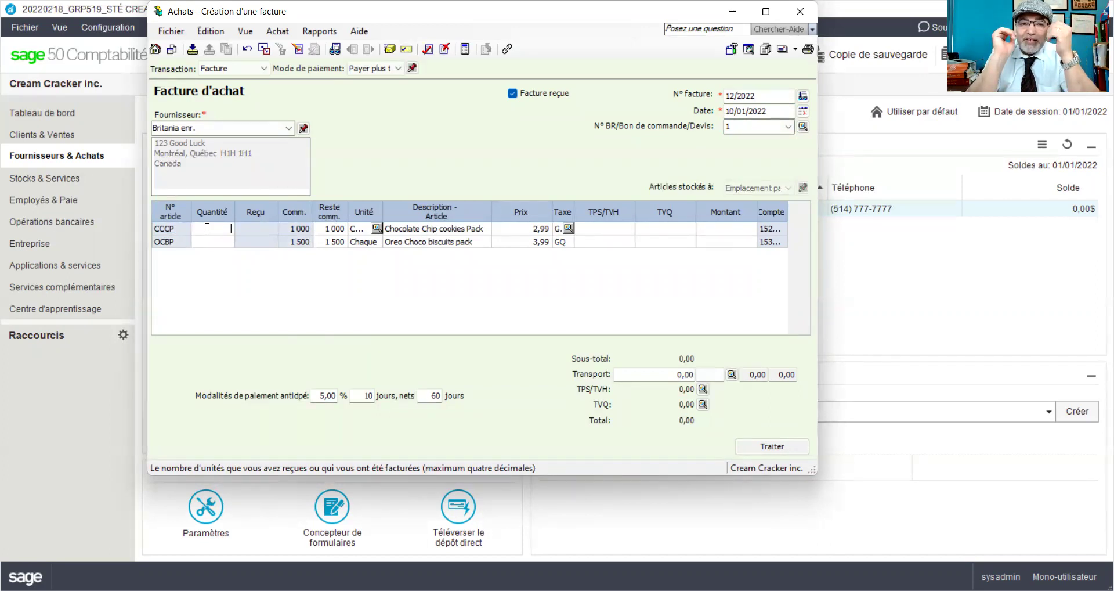
{"action": "type", "text": "1000"}
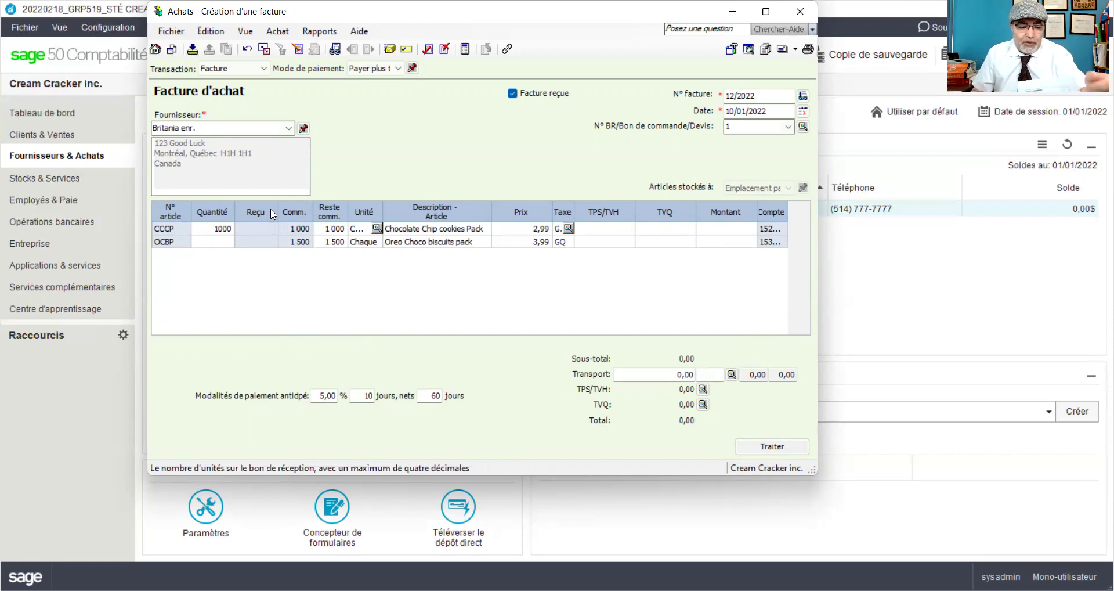
{"action": "key", "text": "Tab"}
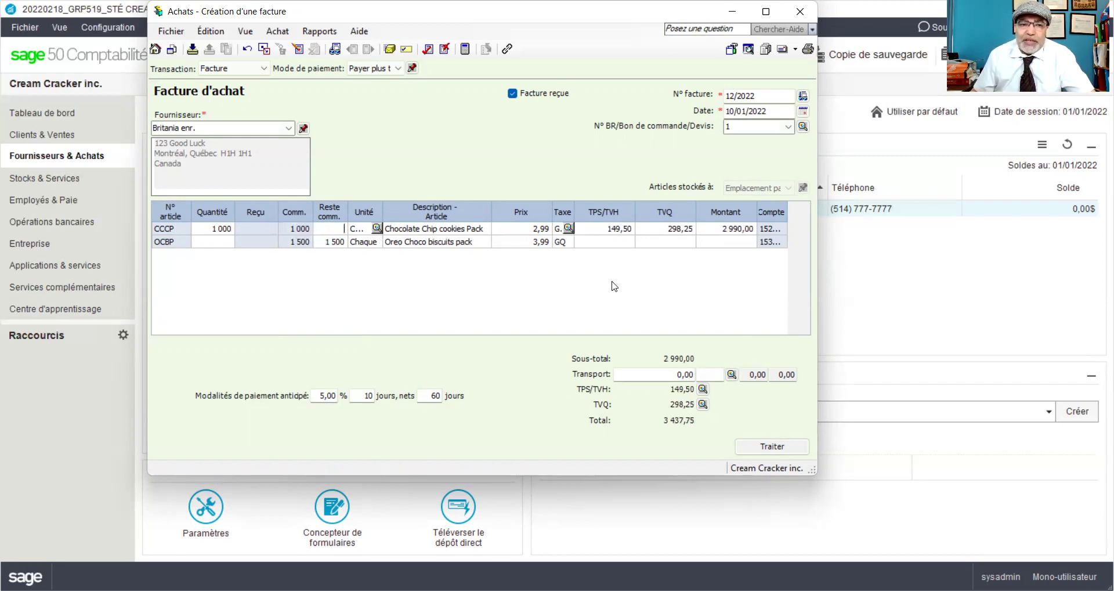
{"action": "left_click", "coordinate": [209, 241]}
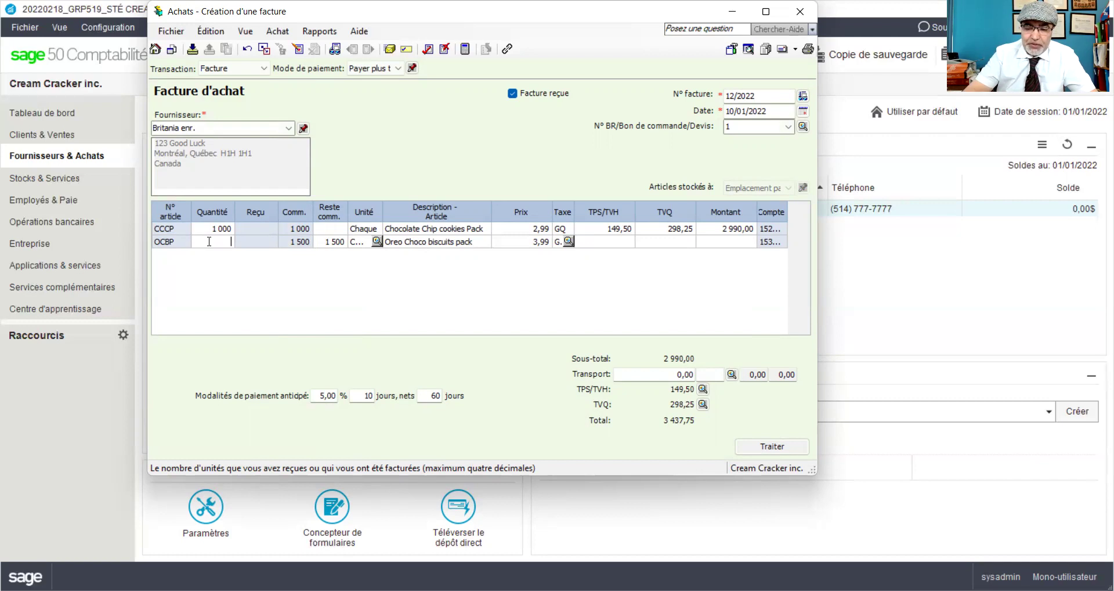
{"action": "type", "text": "1500"}
{"action": "key", "text": "Tab"}
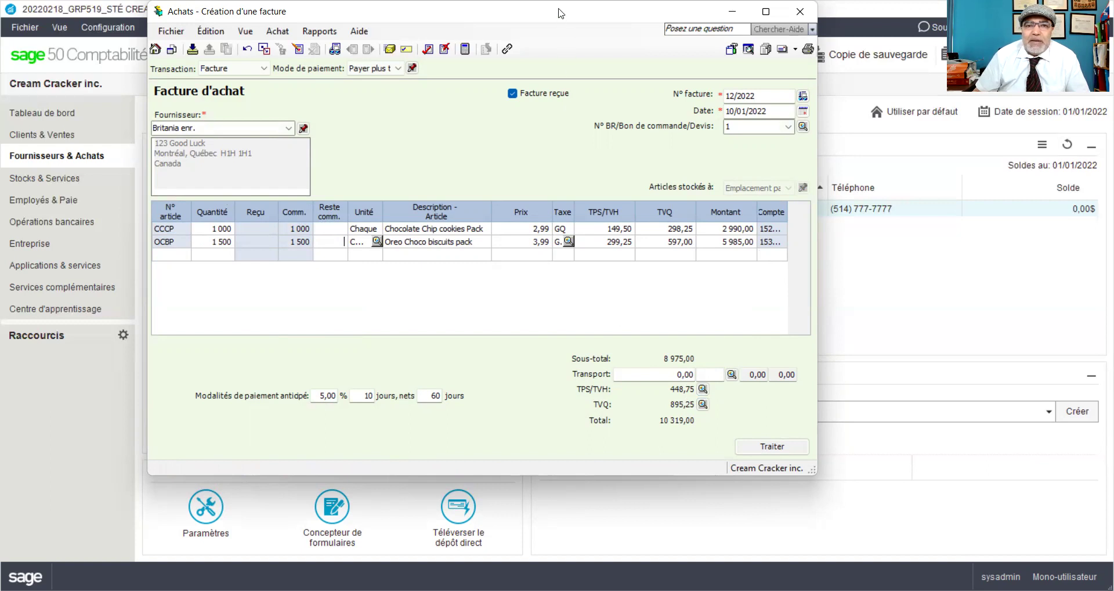
Correct the invoice's TVQ amount to 895,26 in the tax summary
{"action": "left_click_drag", "start_coordinate": [535, 4], "coordinate": [518, 18]}
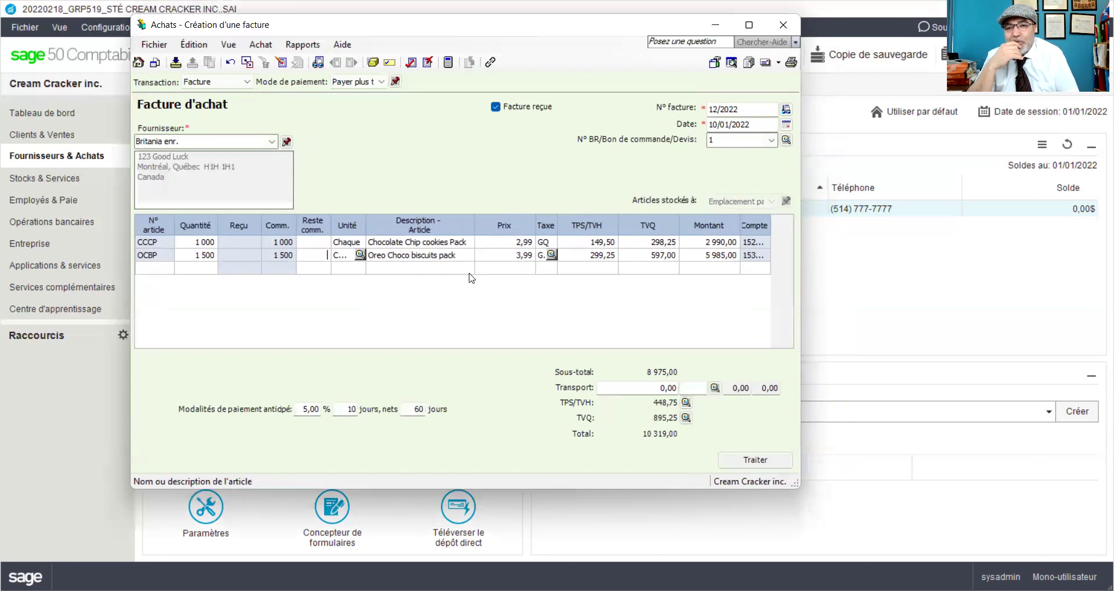
{"action": "left_click", "coordinate": [686, 417]}
{"action": "left_click", "coordinate": [627, 314]}
{"action": "left_click_drag", "start_coordinate": [629, 312], "coordinate": [634, 311]}
{"action": "type", "text": "6"}
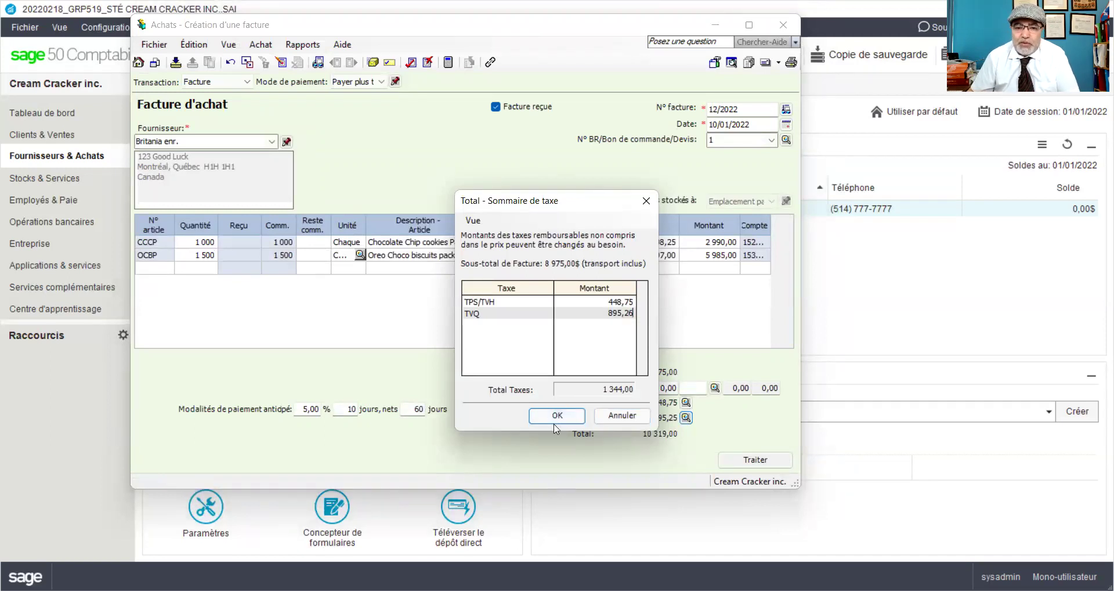
{"action": "left_click", "coordinate": [555, 423]}
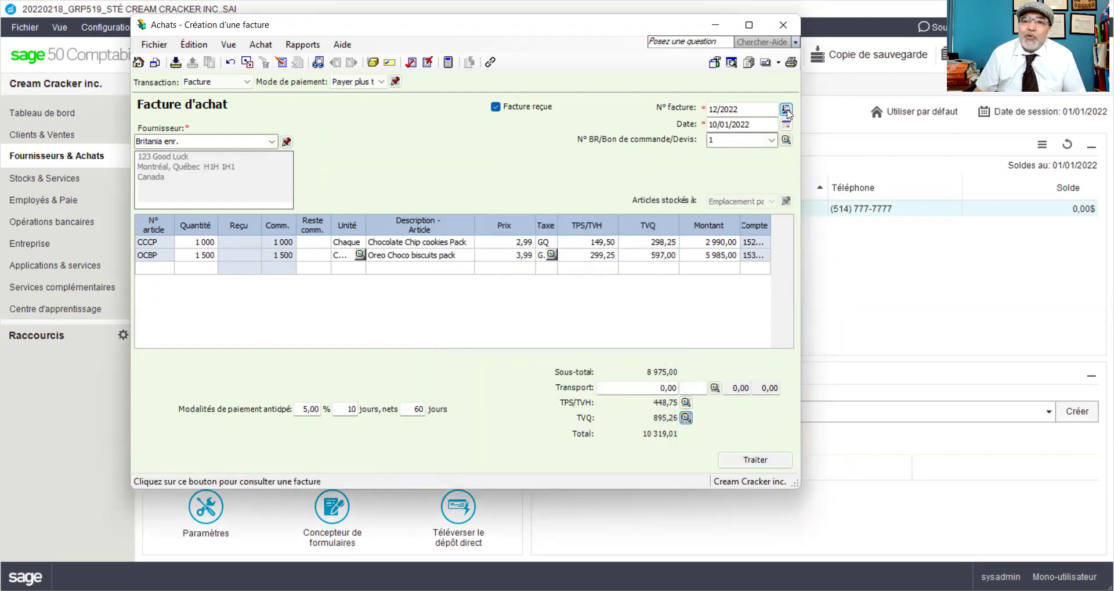
Try to preview the purchase invoice, and examine the debits and credits in its purchase transaction details report
{"action": "left_click", "coordinate": [731, 65]}
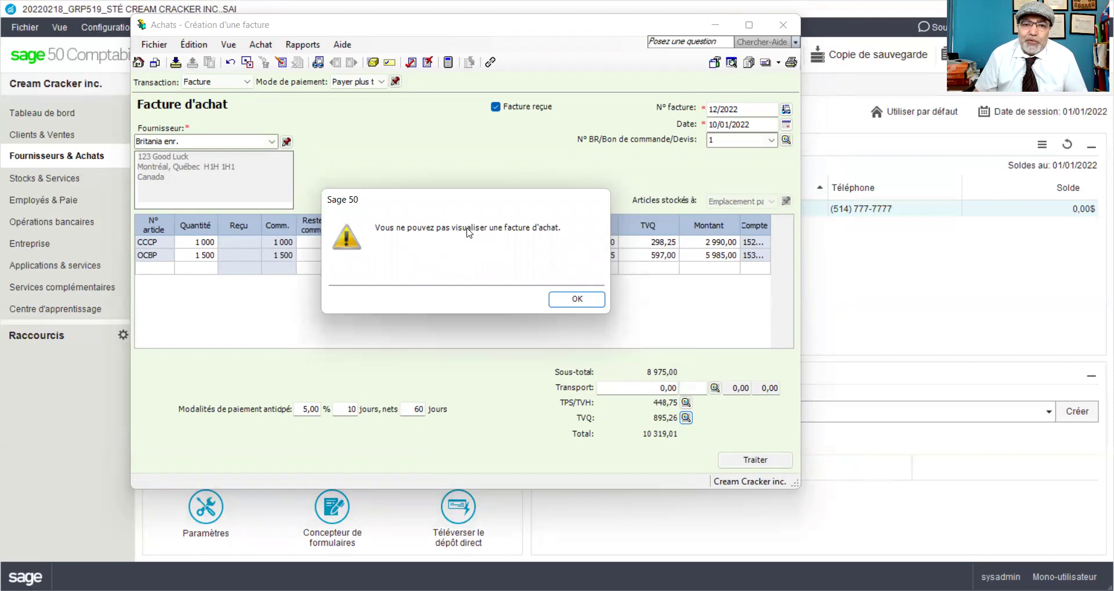
{"action": "left_click", "coordinate": [569, 298]}
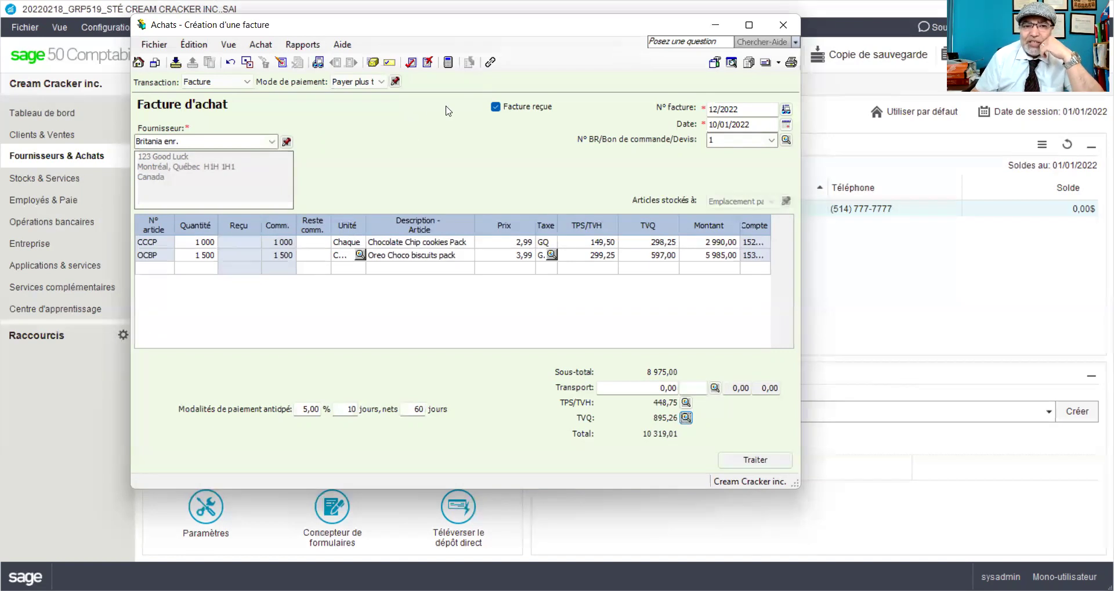
{"action": "left_click", "coordinate": [306, 47]}
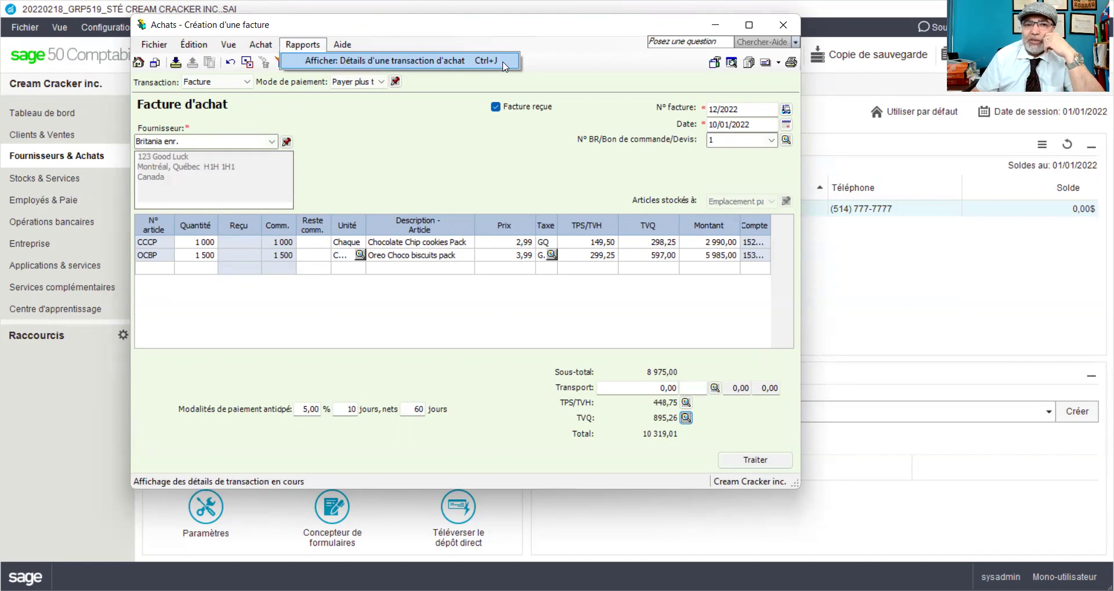
{"action": "left_click", "coordinate": [314, 62]}
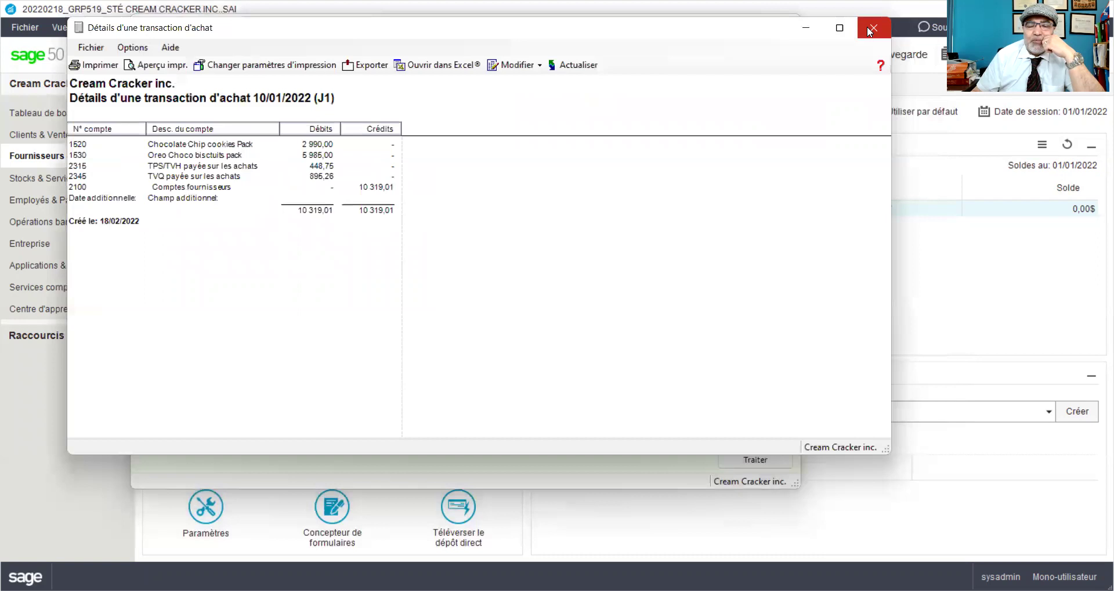
{"action": "left_click", "coordinate": [872, 29]}
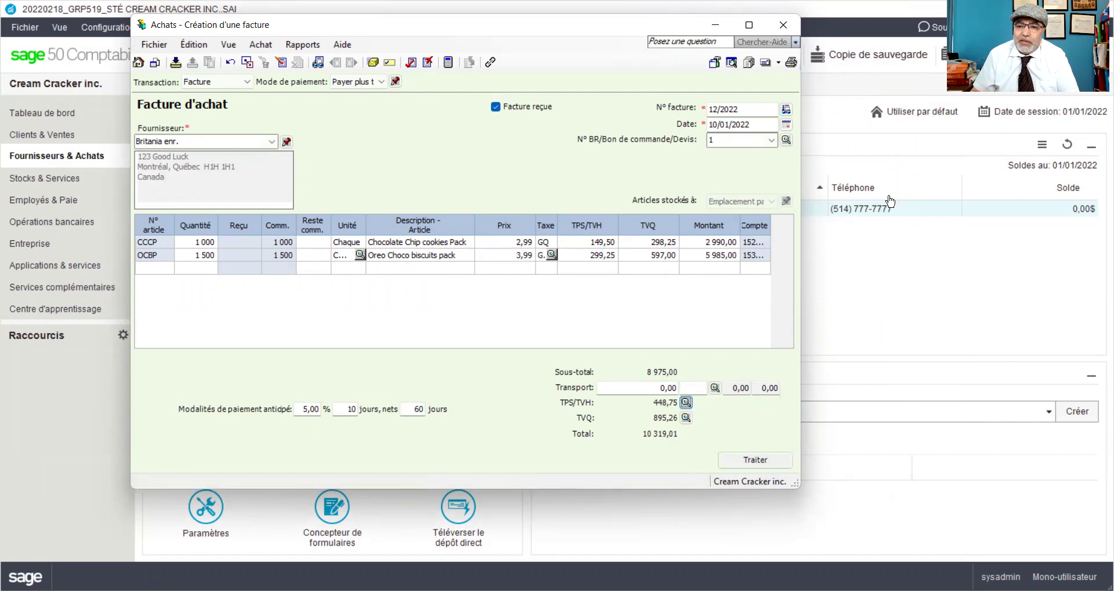
Process the Britania enr. purchase invoice, accepting its date after the session date, and close the invoice window
{"action": "left_click", "coordinate": [939, 517]}
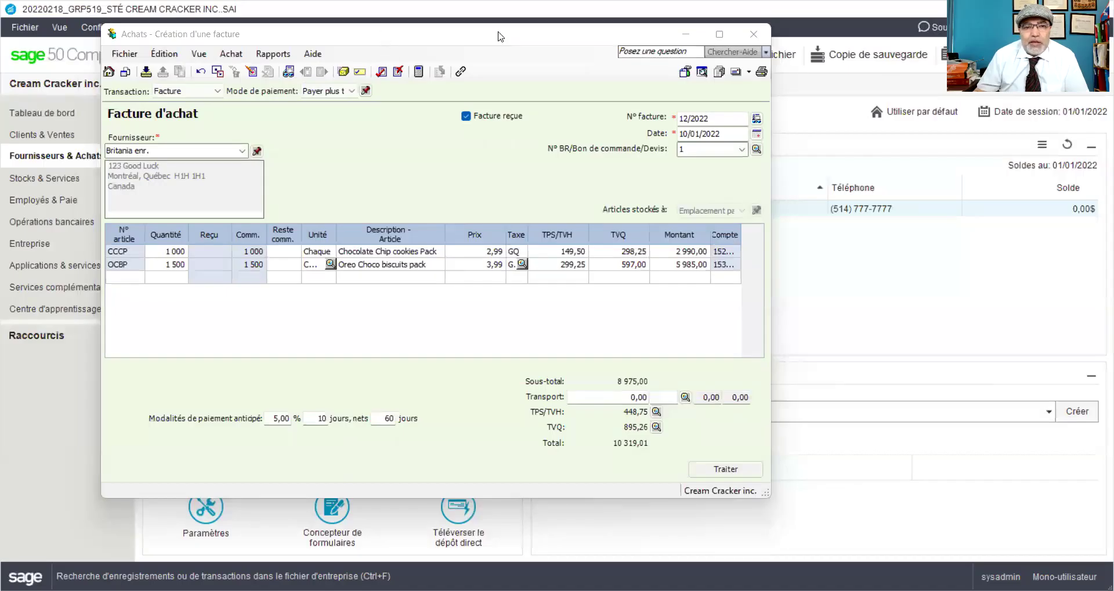
{"action": "left_click_drag", "start_coordinate": [498, 36], "coordinate": [552, 34]}
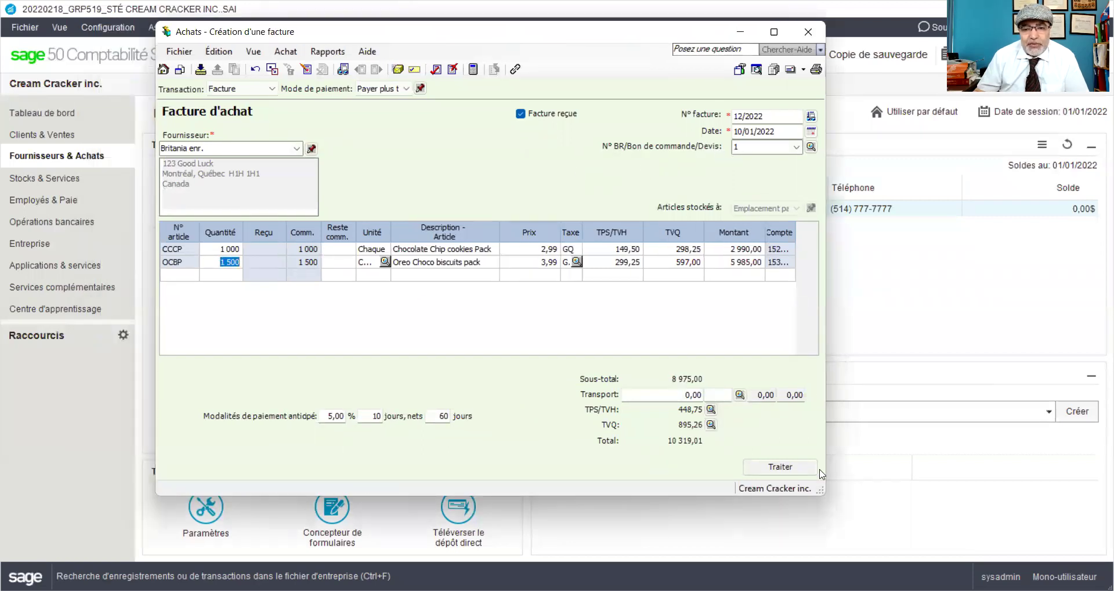
{"action": "left_click", "coordinate": [797, 471]}
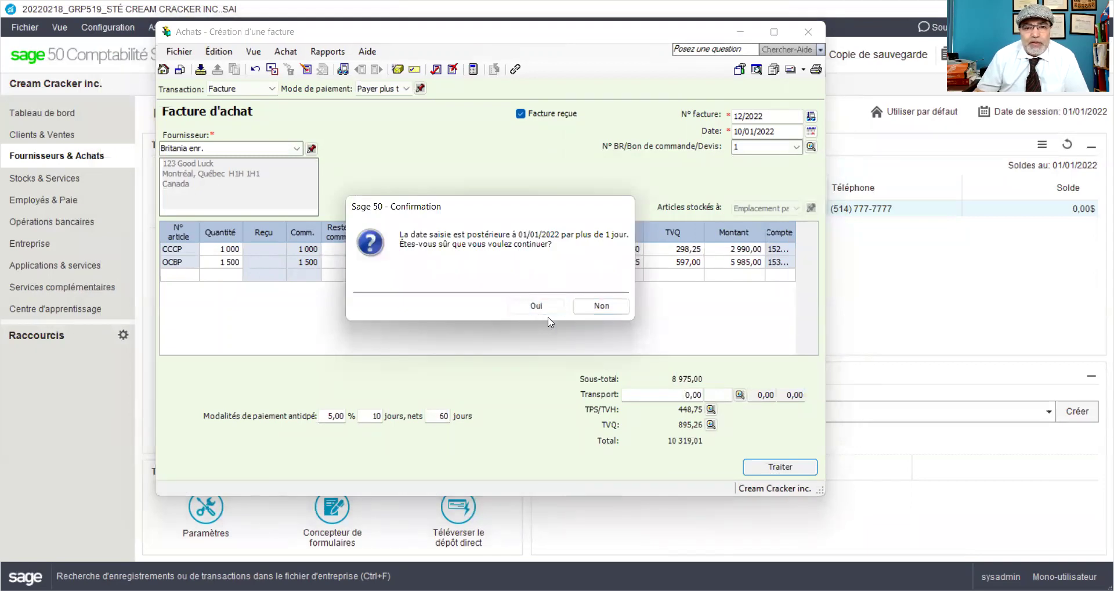
{"action": "key", "text": "Return"}
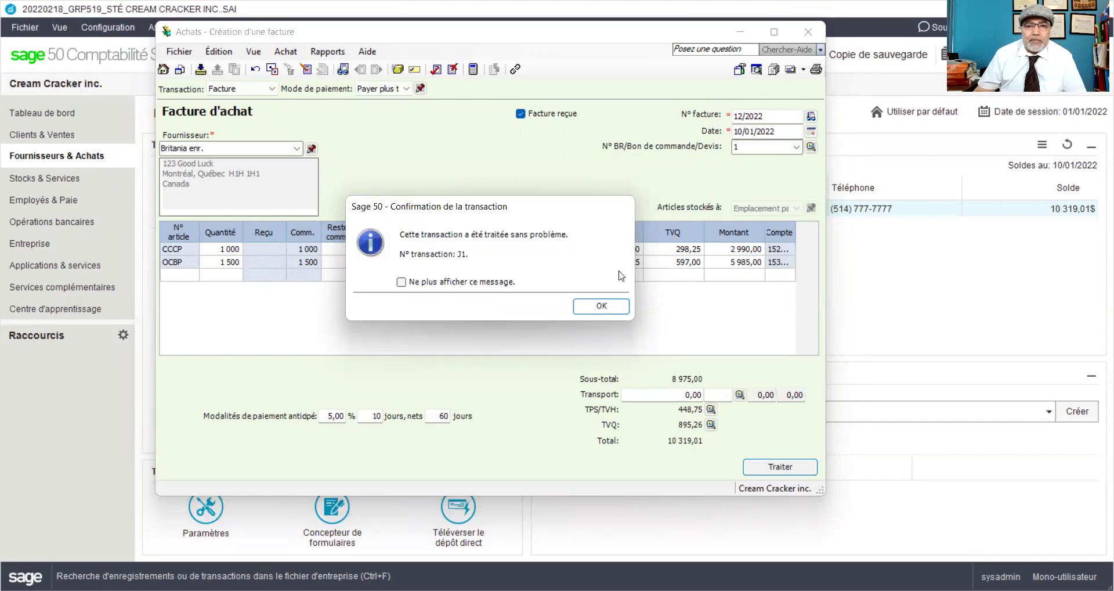
{"action": "left_click", "coordinate": [601, 305]}
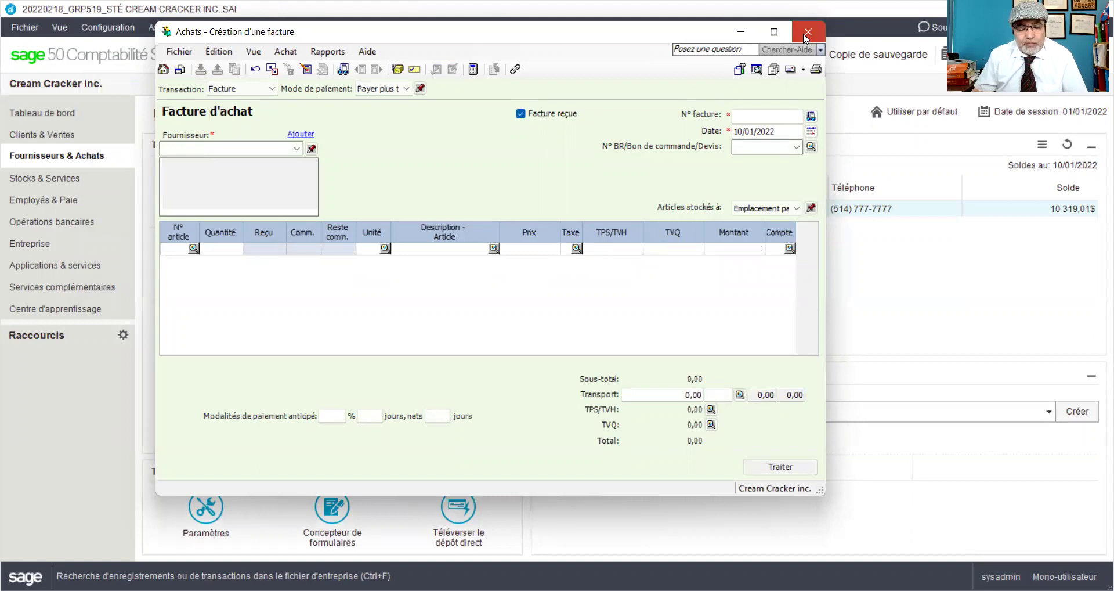
{"action": "left_click", "coordinate": [808, 33]}
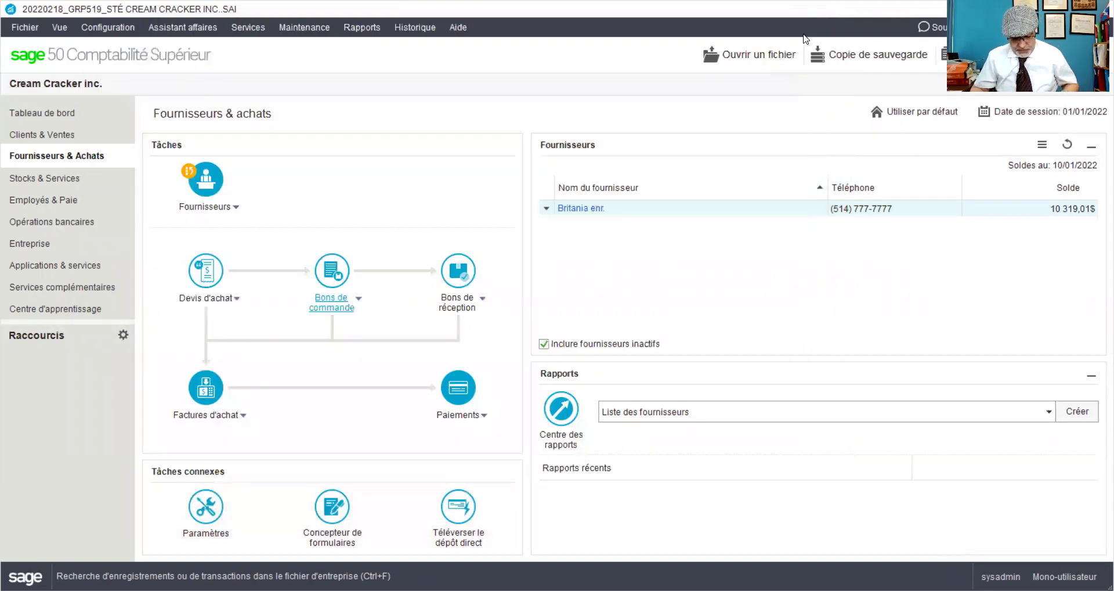